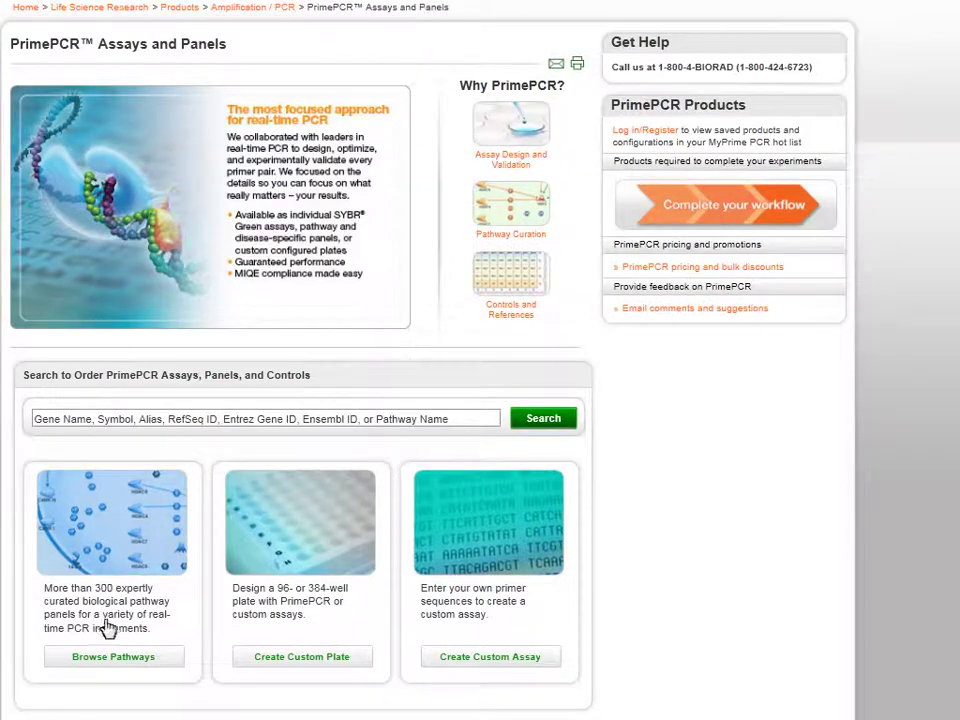
# Step: Go to the pathway panels page and search for 'tyrosine me'
pyautogui.click(111, 657)
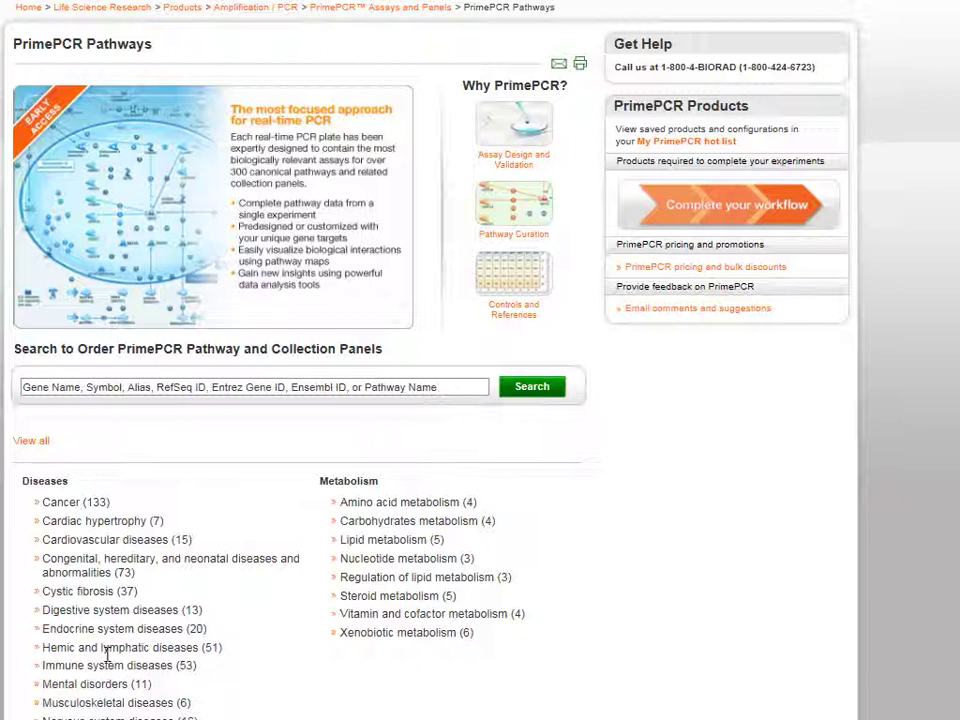
pyautogui.click(206, 386)
pyautogui.write('tyros')
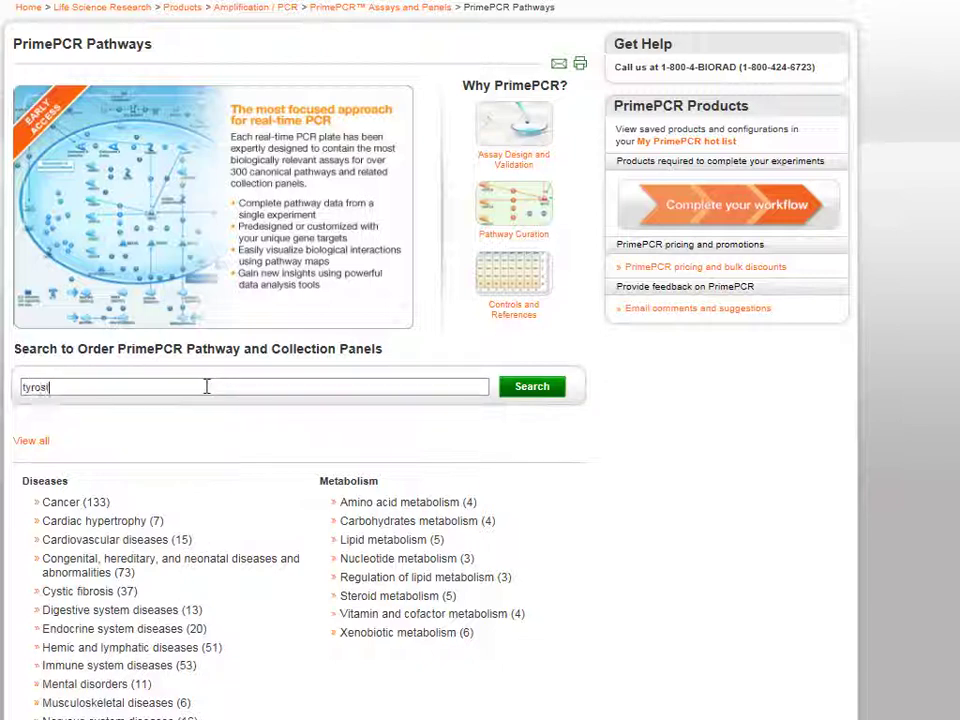
pyautogui.write('ine me')
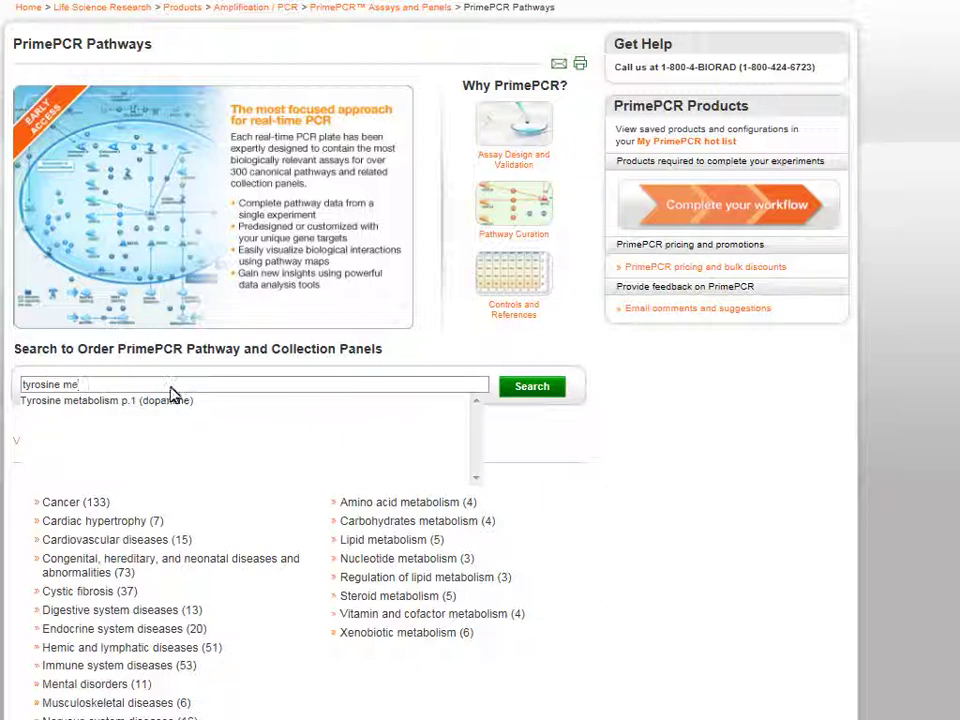
# Step: Open the Tyrosine metabolism p.1 (dopamine) pathway, select TyrS, and view the H96 plate layout
pyautogui.click(149, 401)
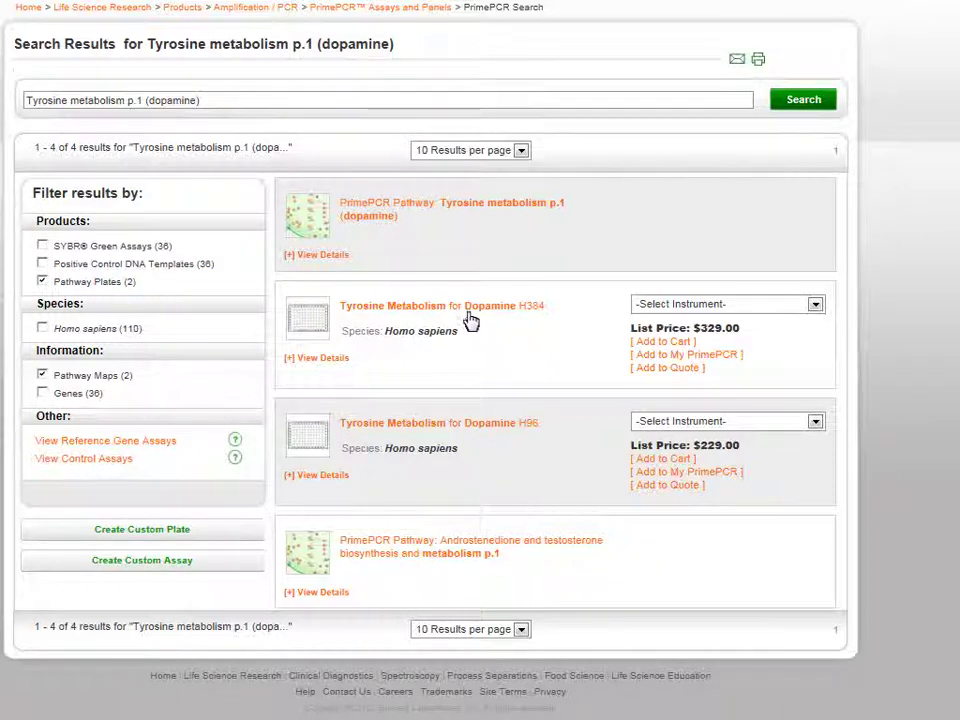
pyautogui.click(508, 206)
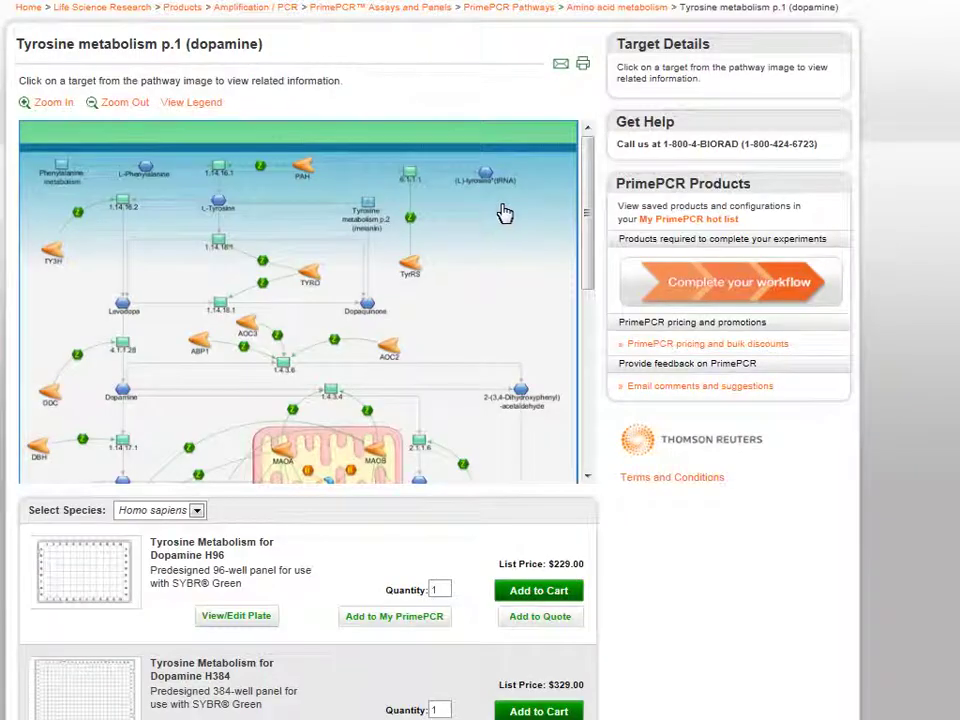
pyautogui.click(413, 268)
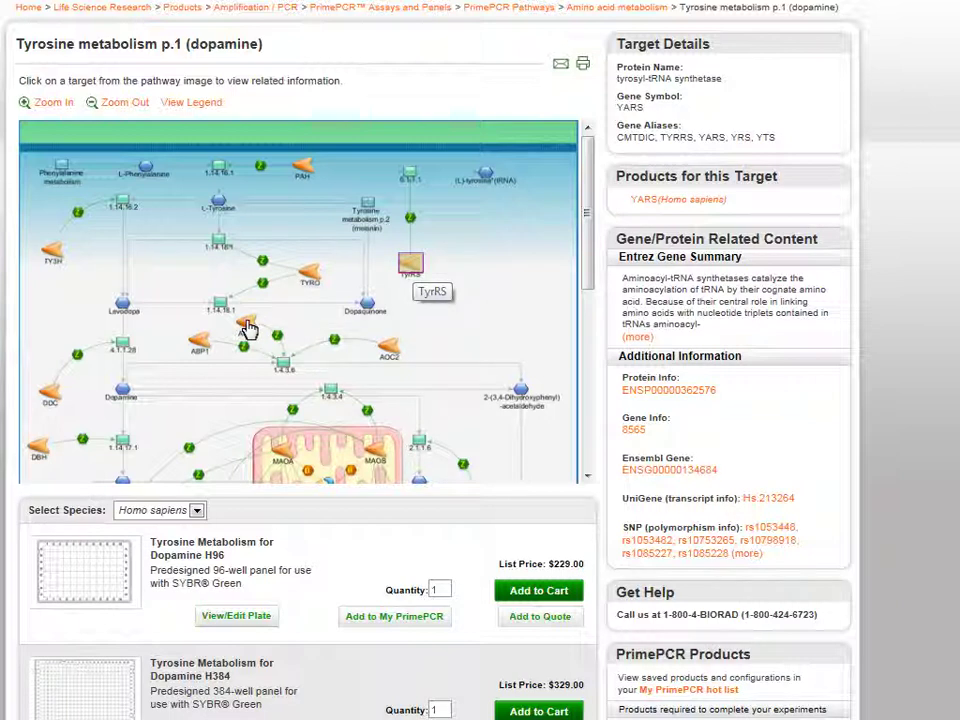
pyautogui.click(238, 617)
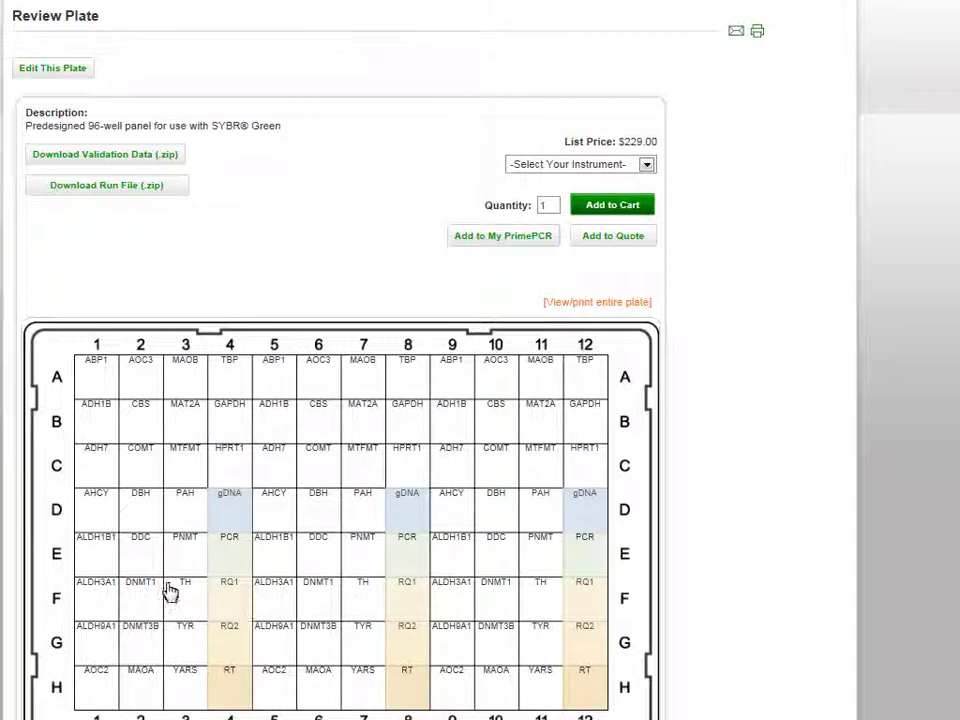
# Step: Choose to edit the predesigned Tyrosine Metabolism for Dopamine H96 plate
pyautogui.click(55, 66)
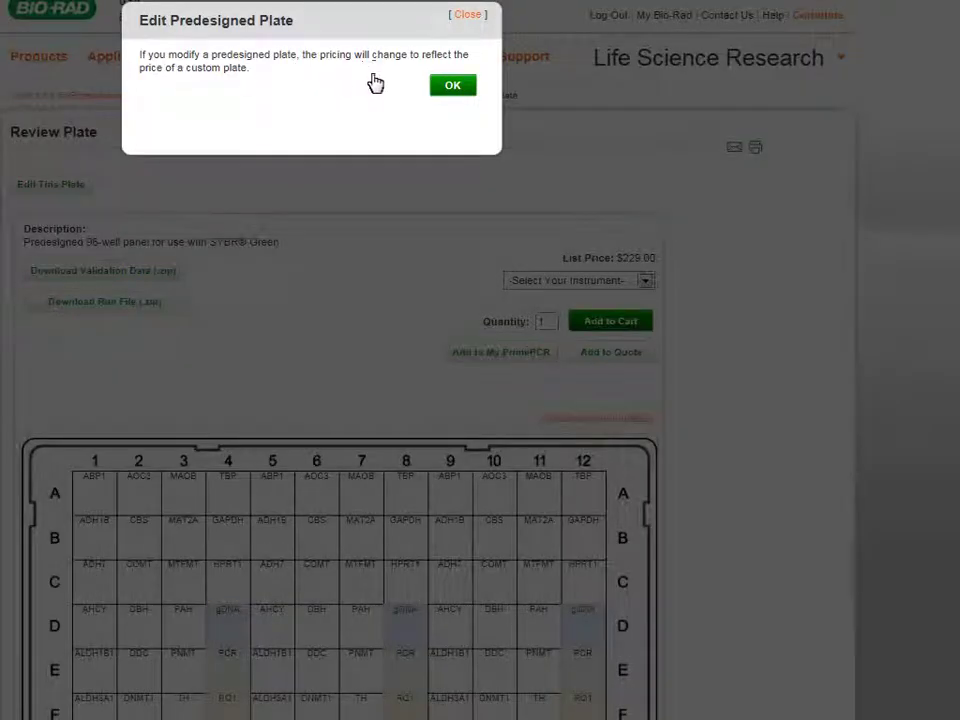
# Step: Accept the custom-plate pricing notice and move to the Add Assays step
pyautogui.click(452, 87)
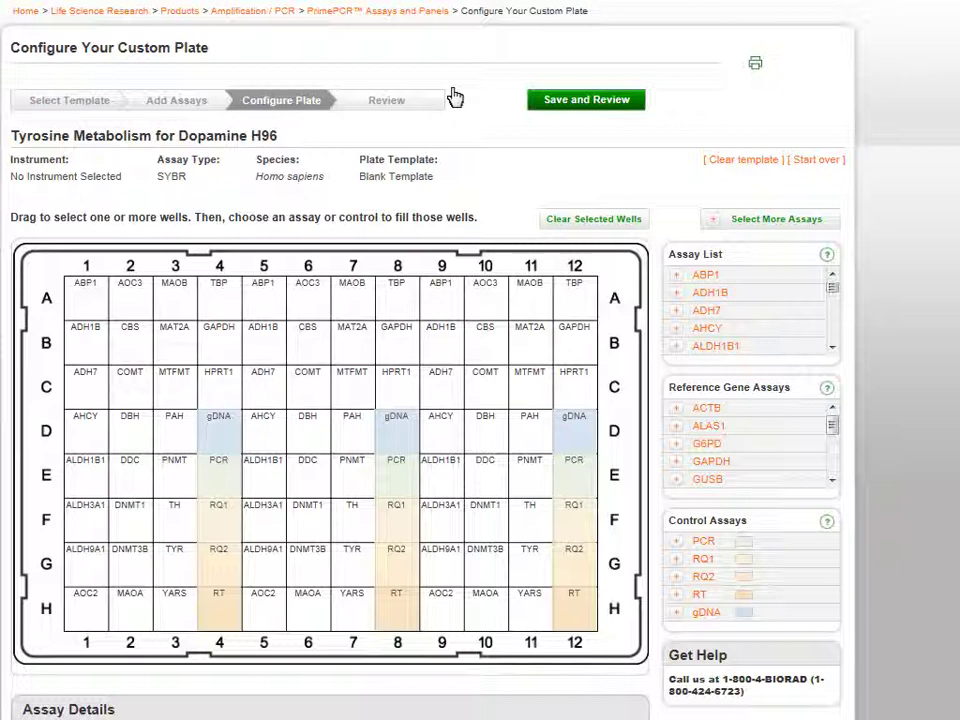
pyautogui.click(778, 223)
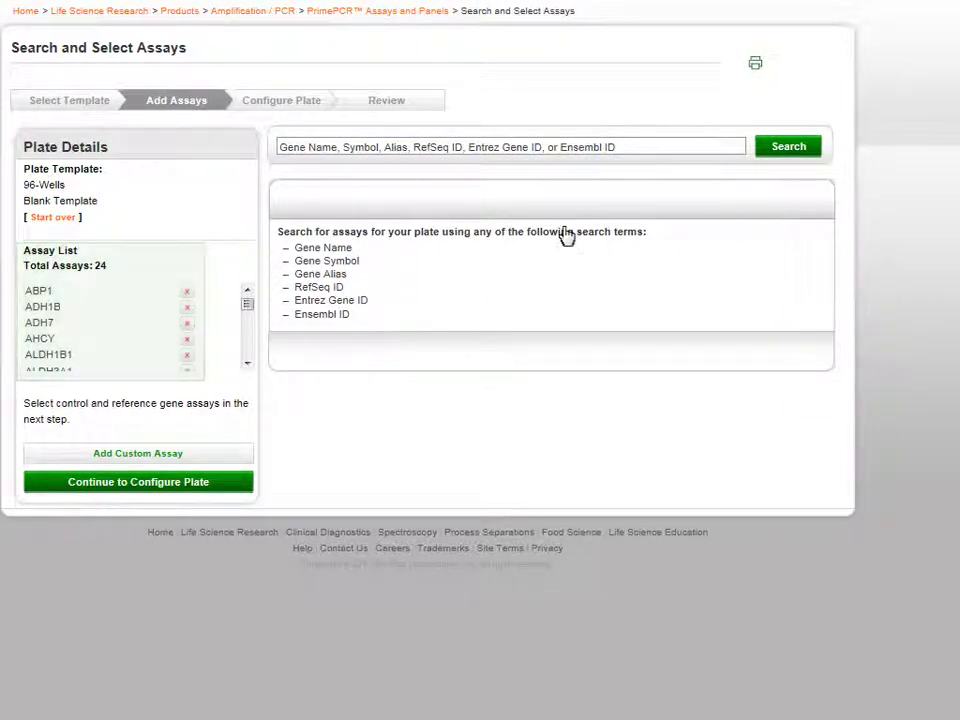
# Step: Start a custom assay and paste the forward primer sequence from the notes
pyautogui.click(155, 457)
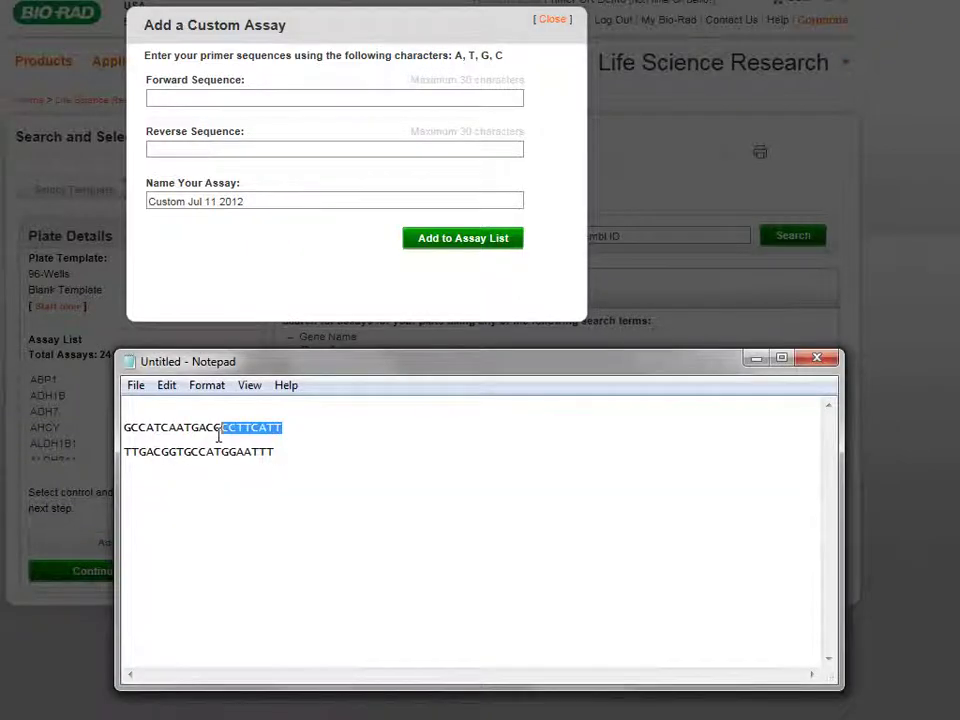
pyautogui.click(126, 428)
pyautogui.hotkey('shift', 'End')
pyautogui.keyDown('shift'); pyautogui.click(125, 428); pyautogui.keyUp('shift')
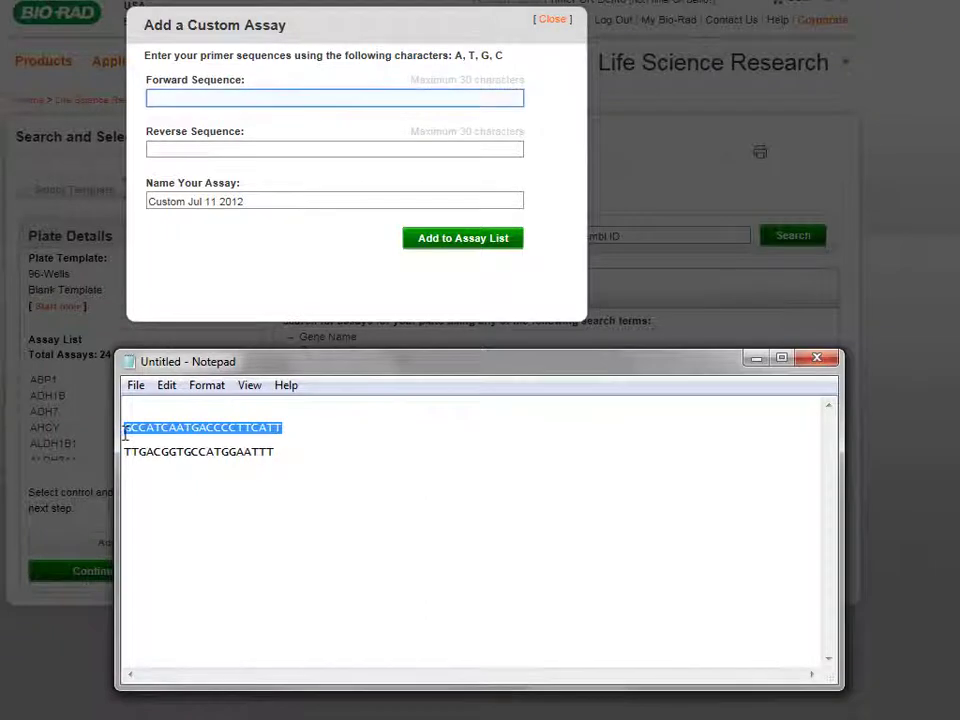
pyautogui.click(188, 96)
pyautogui.write('GCCATCAATGACCCCTTCATT')
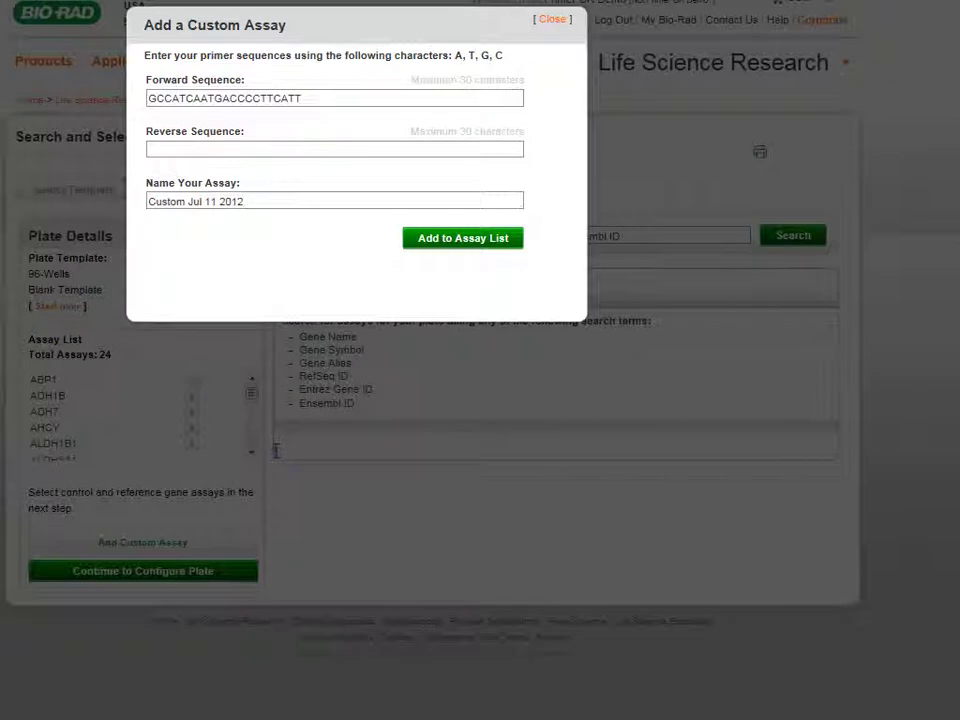
# Step: Paste the reverse primer sequence and name the assay GPX1
pyautogui.hotkey('alt', 'Tab')
pyautogui.moveTo(275, 452); pyautogui.dragTo(126, 452)
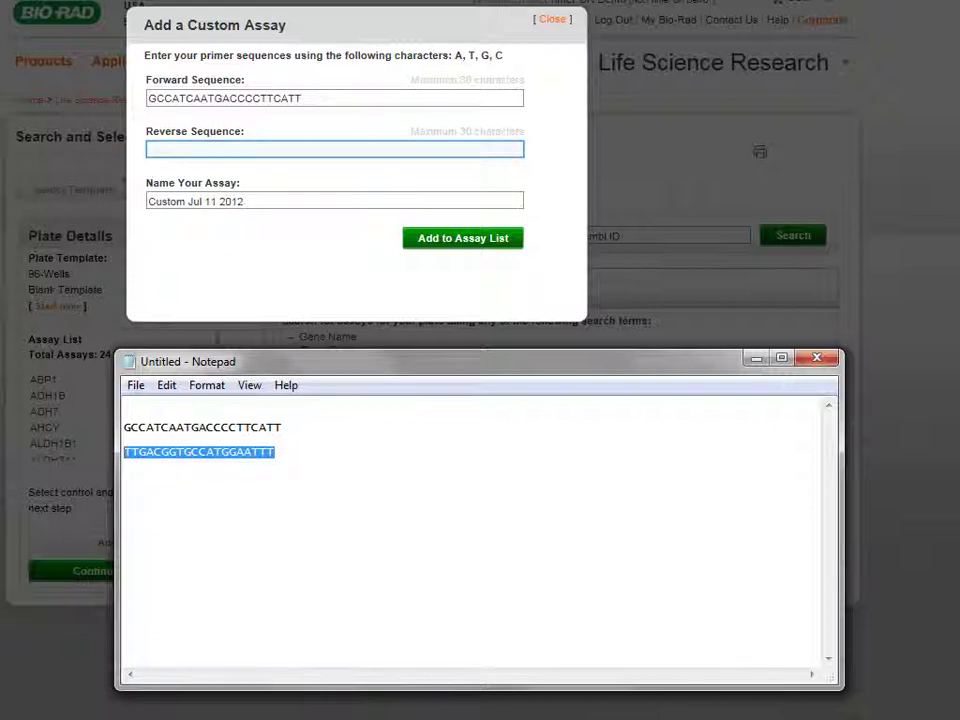
pyautogui.click(236, 152)
pyautogui.write('TTGACGGTGCCATGGAATTT')
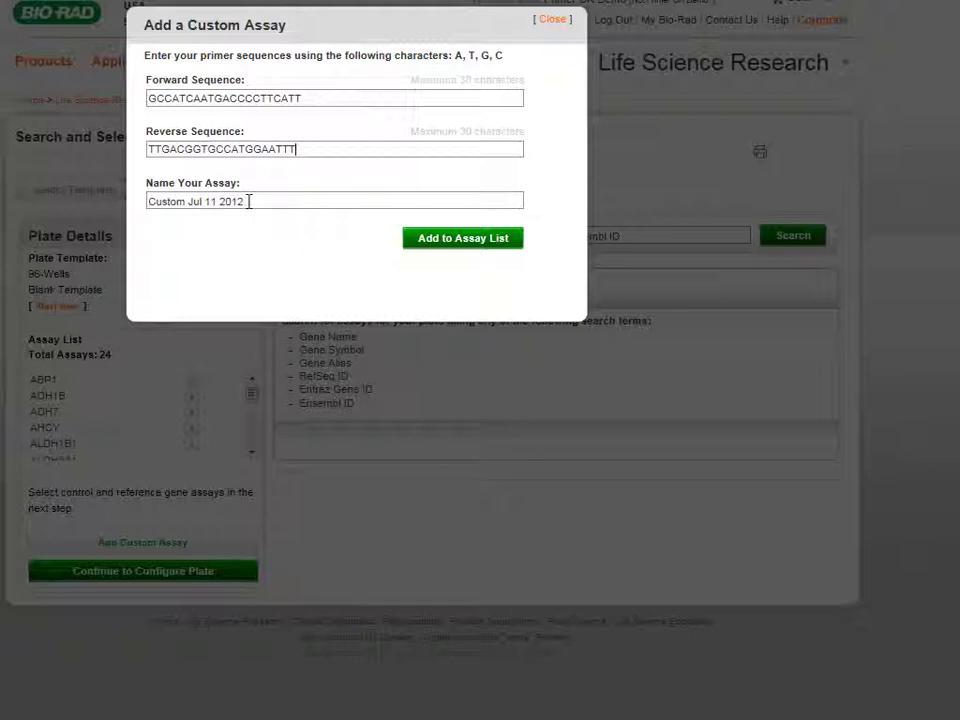
pyautogui.moveTo(249, 201); pyautogui.dragTo(155, 207)
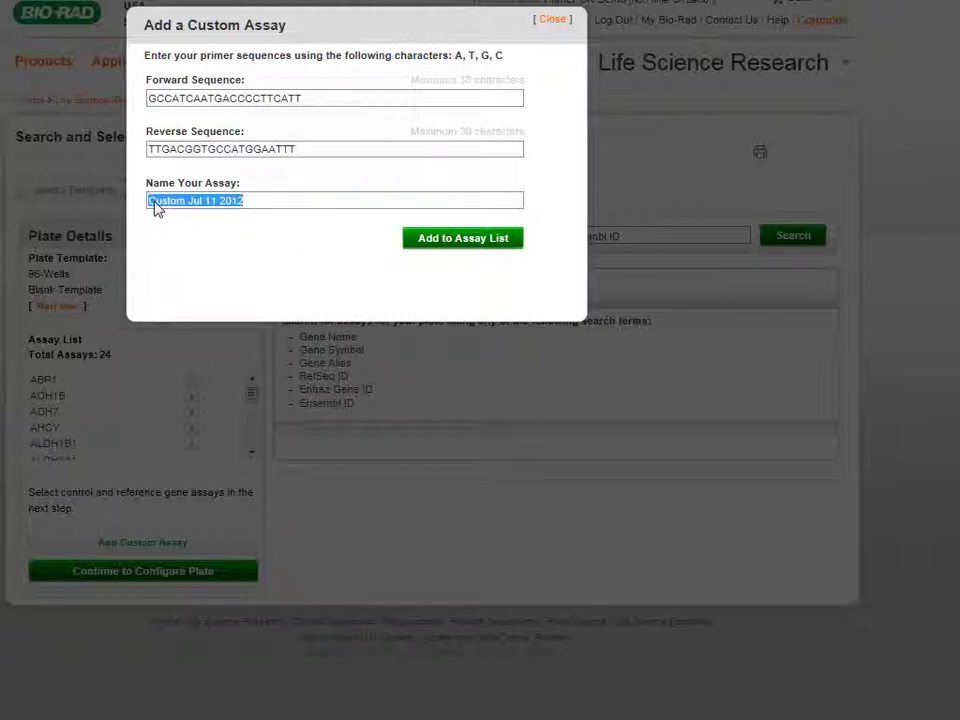
pyautogui.write('GPX1')
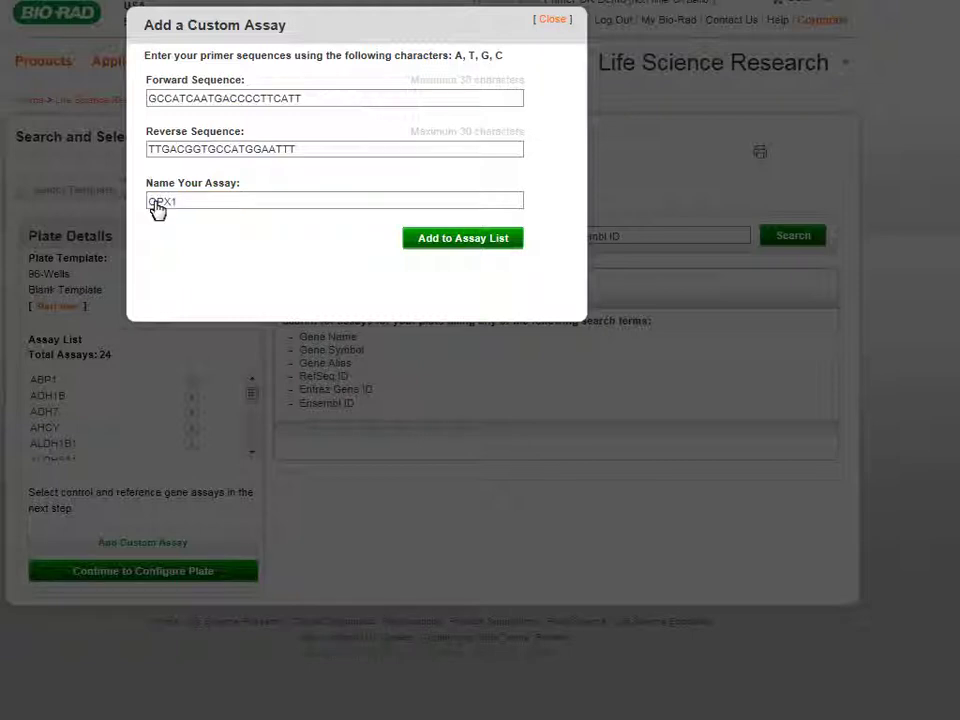
# Step: Add the GPX1 custom assay to the plate, bringing the assay list to 25
pyautogui.click(430, 242)
pyautogui.click(430, 238)
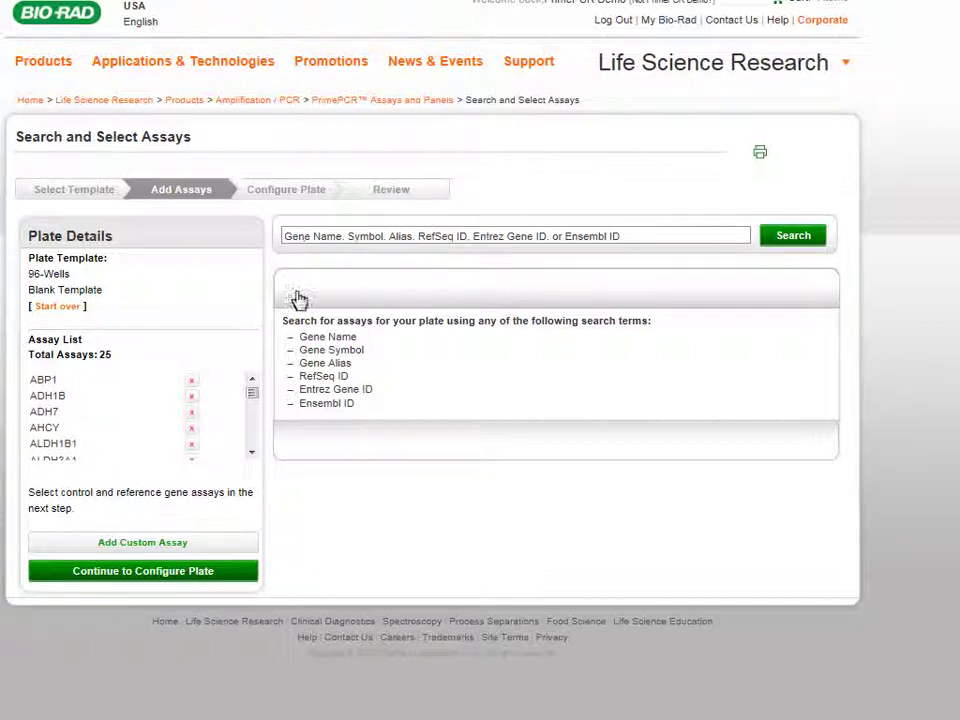
# Step: In the plate configuration, clear the existing assays from wells A1, A5 and A9
pyautogui.click(230, 573)
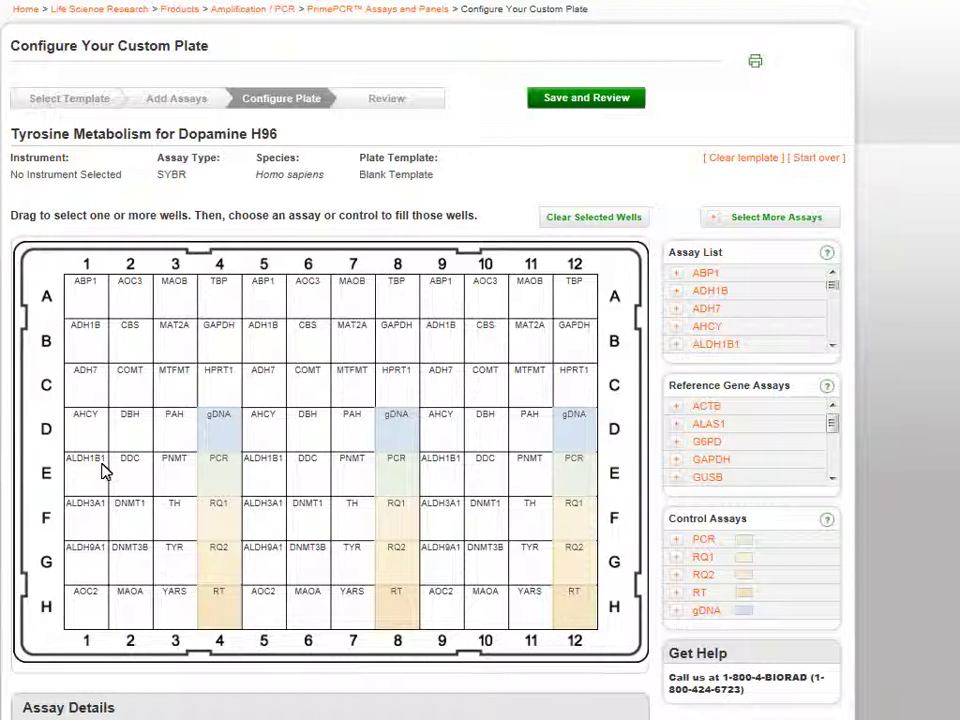
pyautogui.click(82, 291)
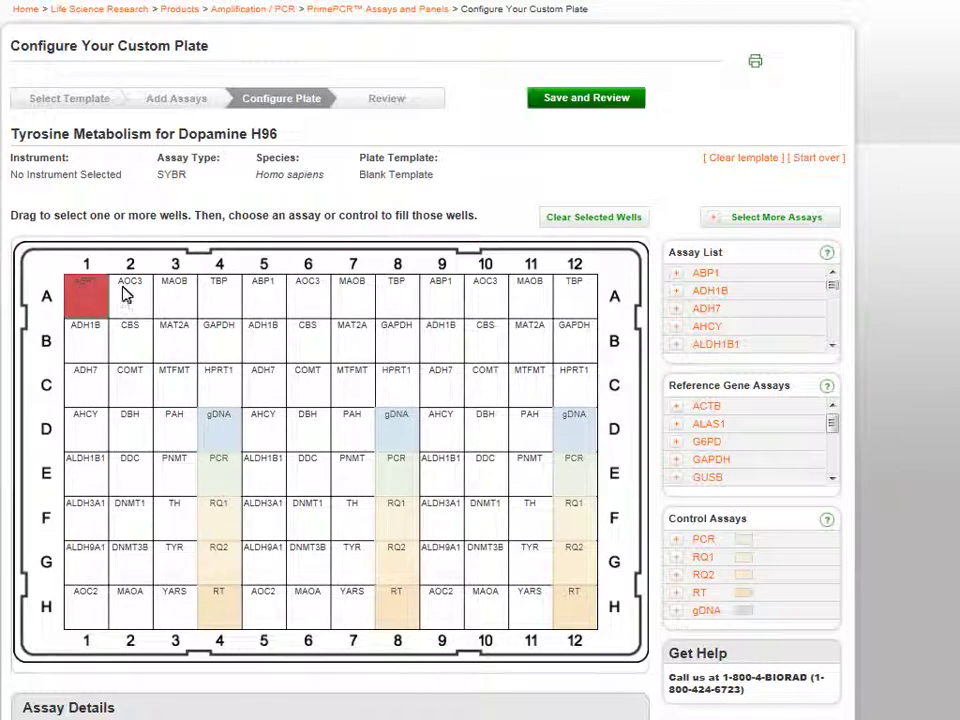
pyautogui.click(268, 302)
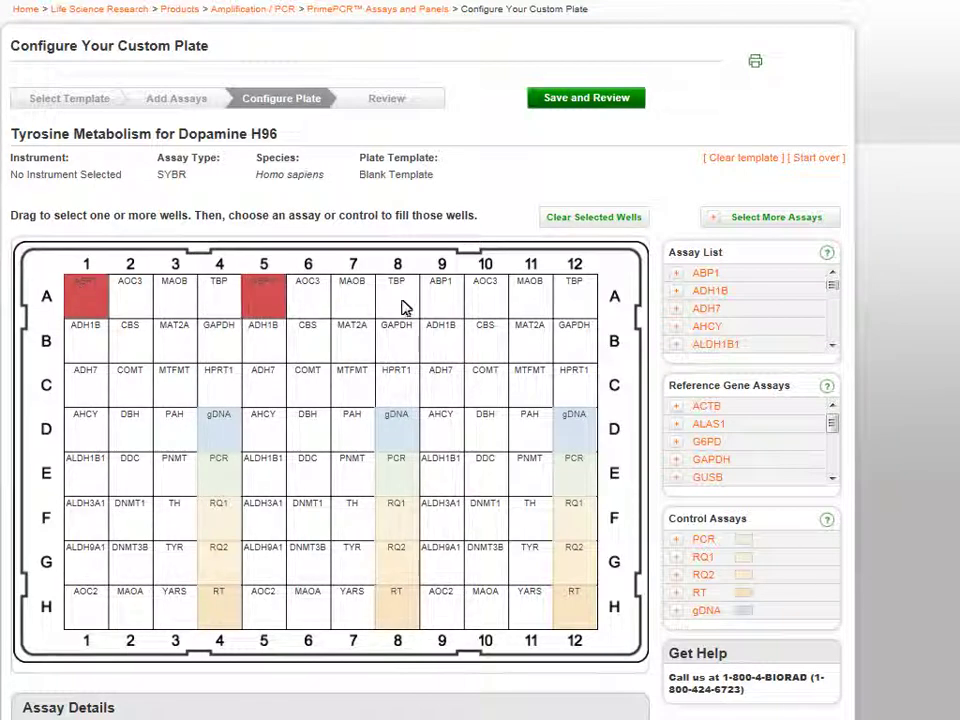
pyautogui.click(445, 306)
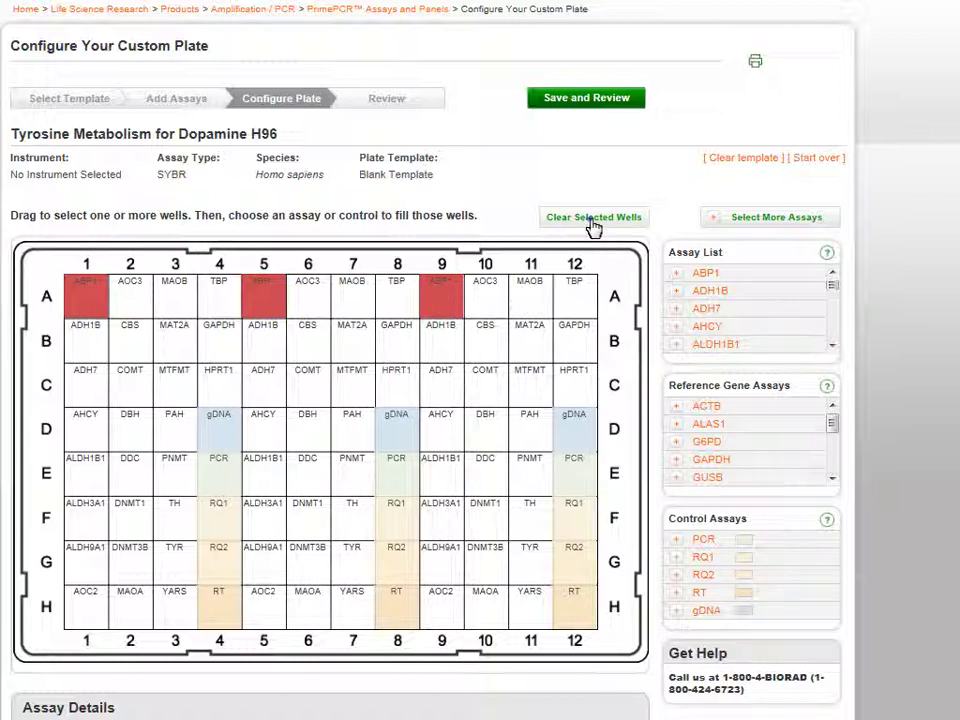
pyautogui.click(591, 220)
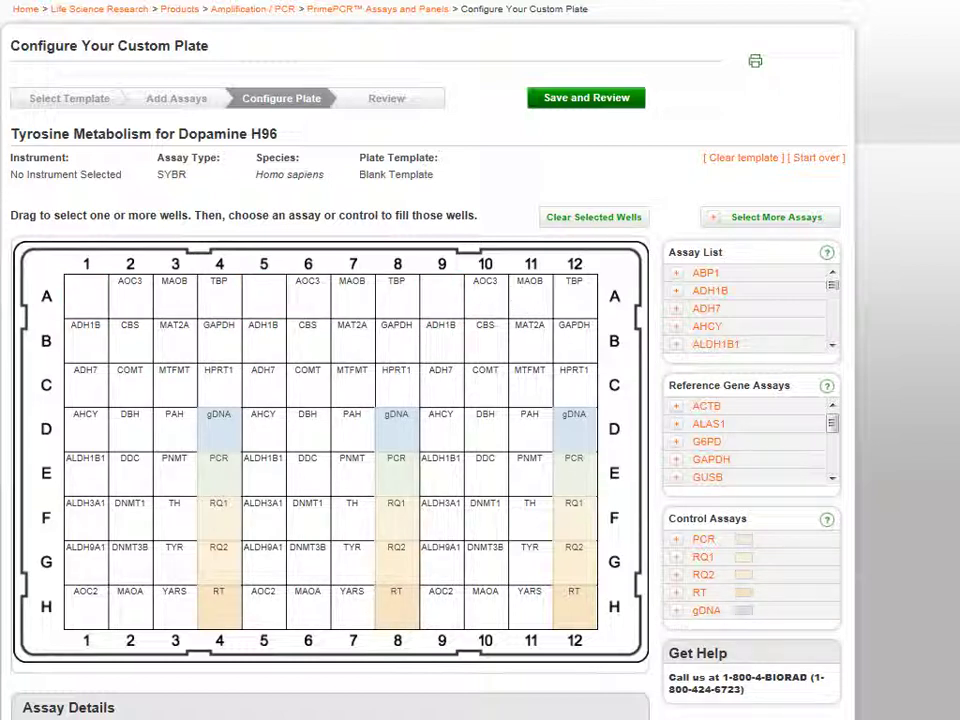
# Step: Fill wells A1, A5 and A9 with custom assay C-001
pyautogui.moveTo(832, 285); pyautogui.dragTo(834, 308)
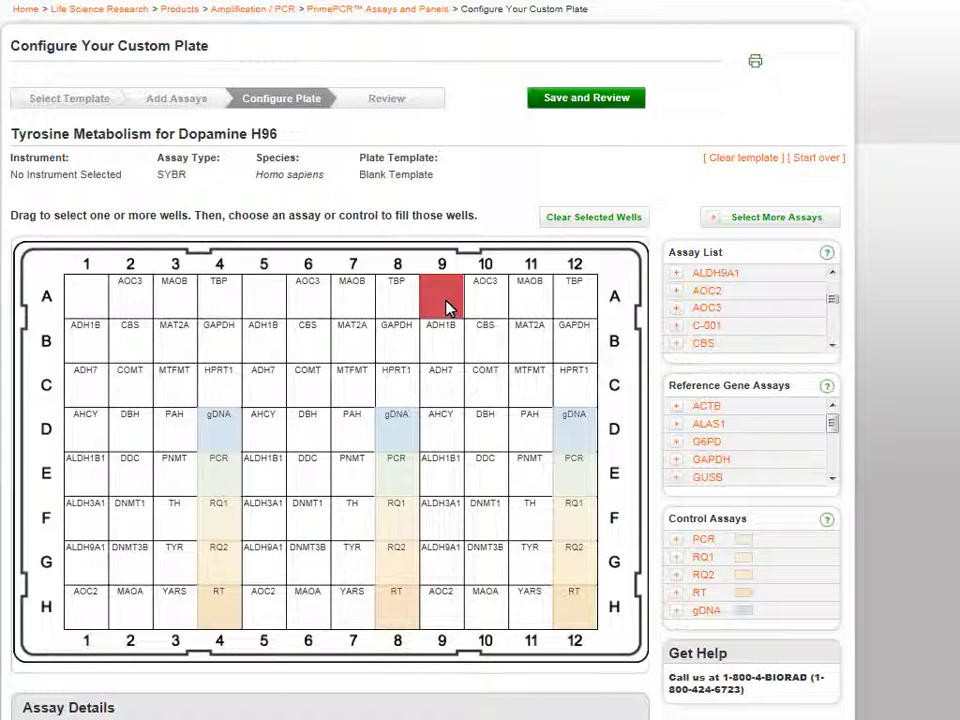
pyautogui.click(271, 311)
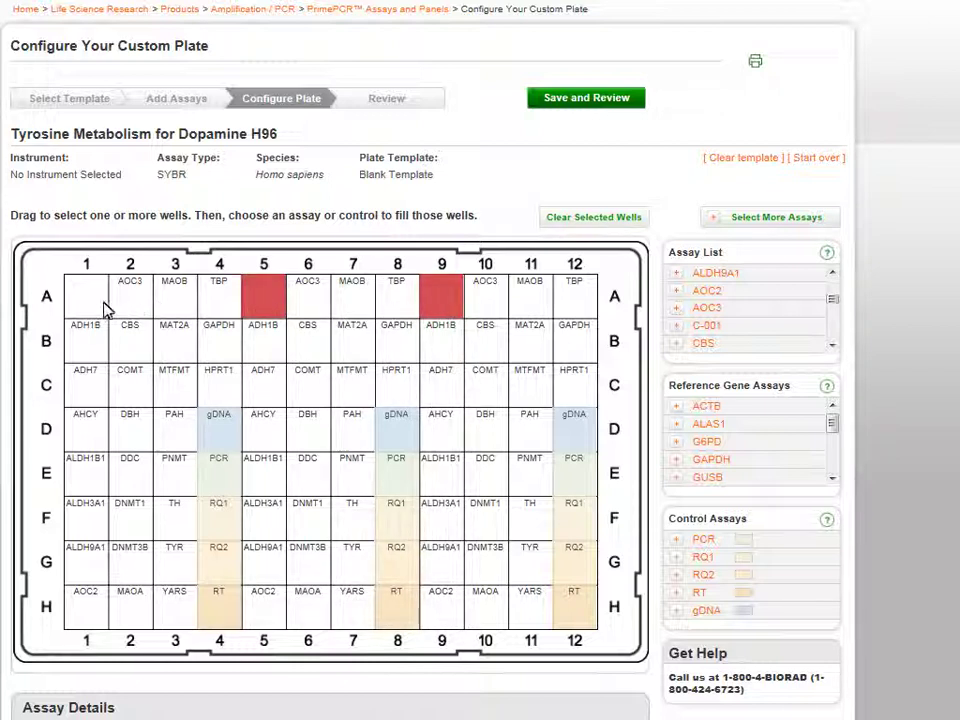
pyautogui.click(85, 307)
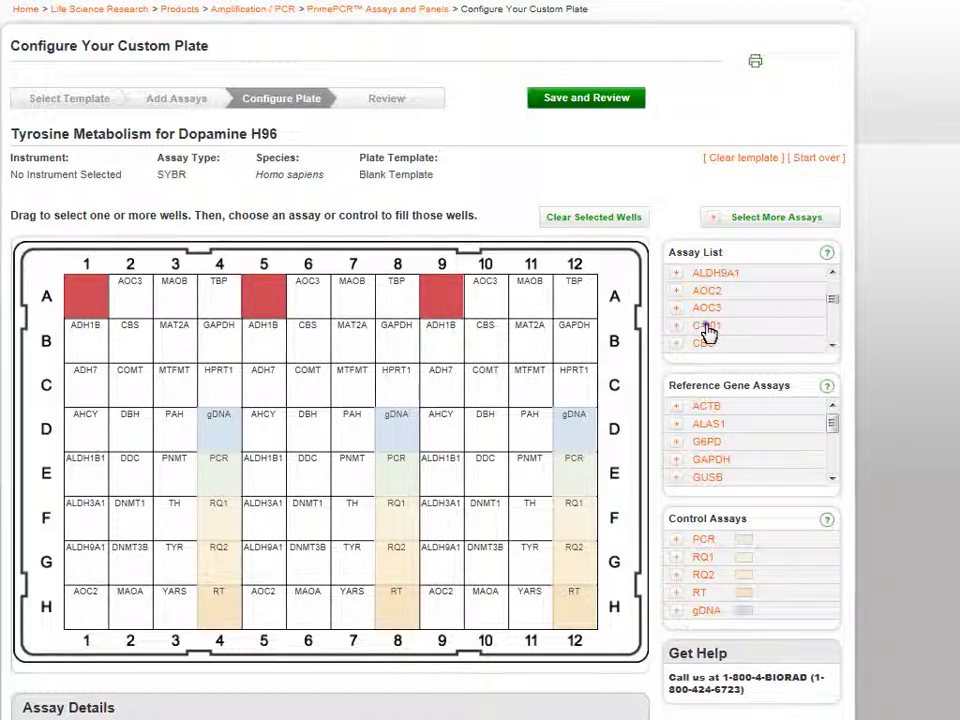
pyautogui.click(708, 333)
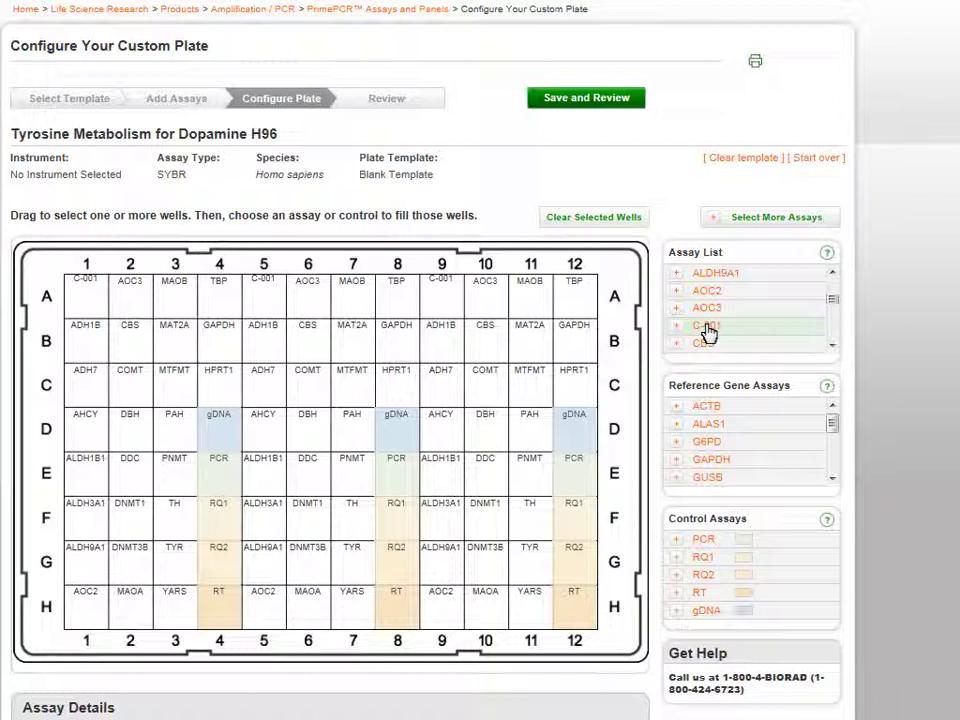
# Step: Save the plate with 'with Ctrl1' appended to its name, then add it to cart and quote
pyautogui.click(600, 100)
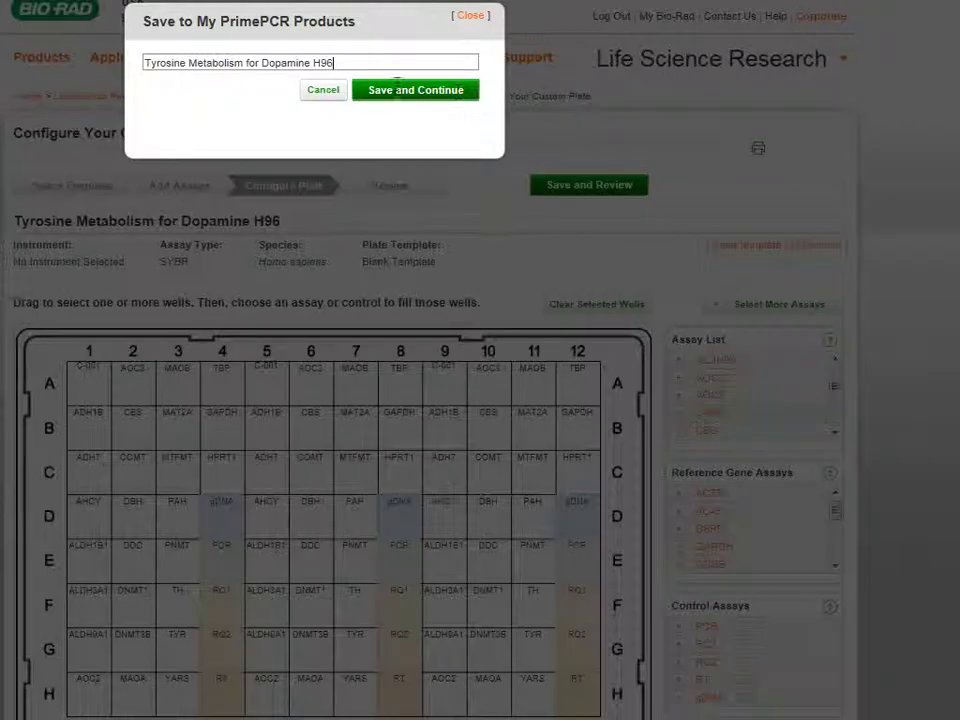
pyautogui.write(' wit')
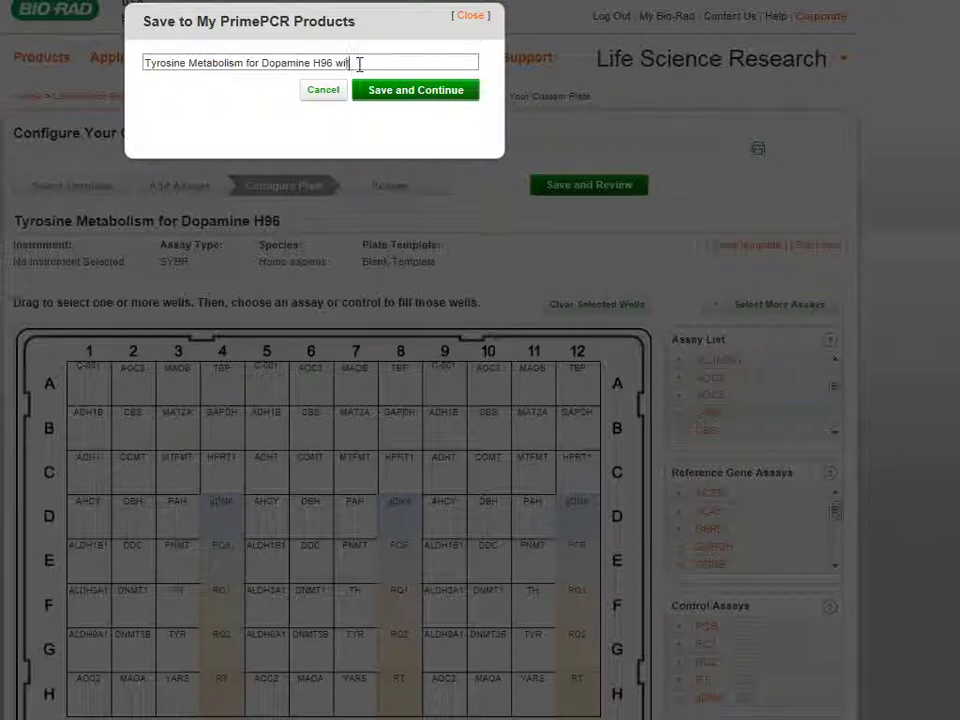
pyautogui.write('h Ctrl')
pyautogui.write('1')
pyautogui.click(396, 92)
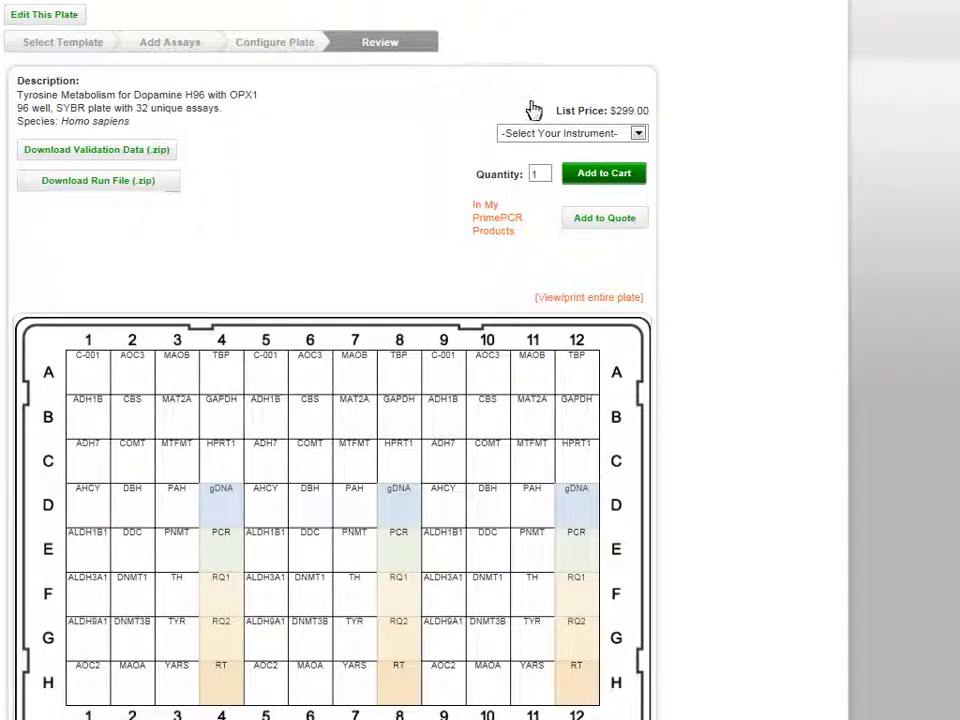
pyautogui.click(610, 178)
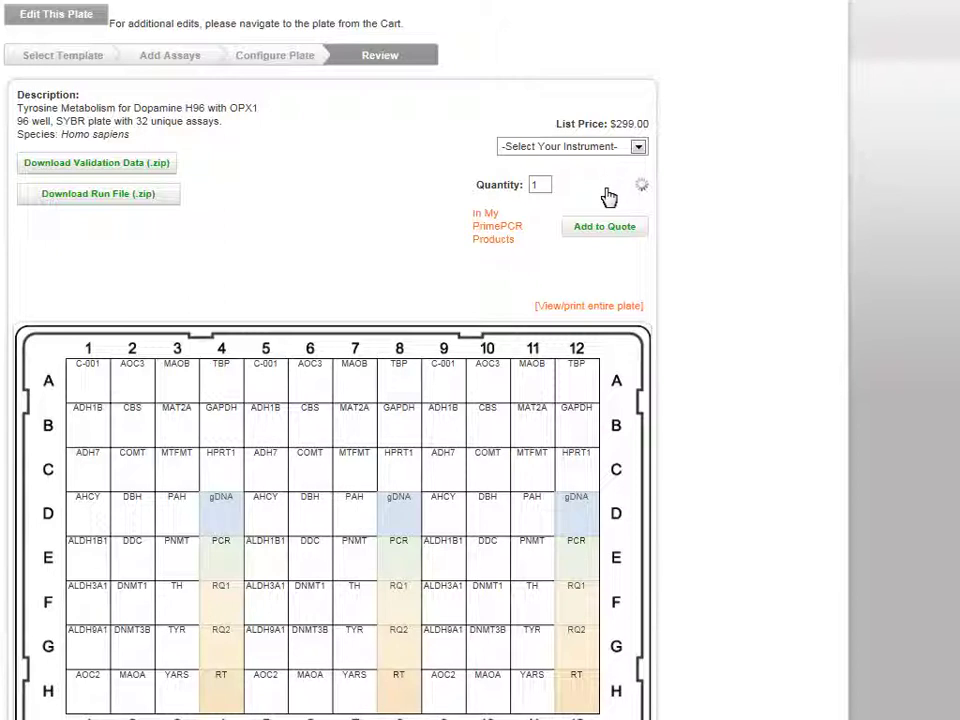
pyautogui.click(608, 233)
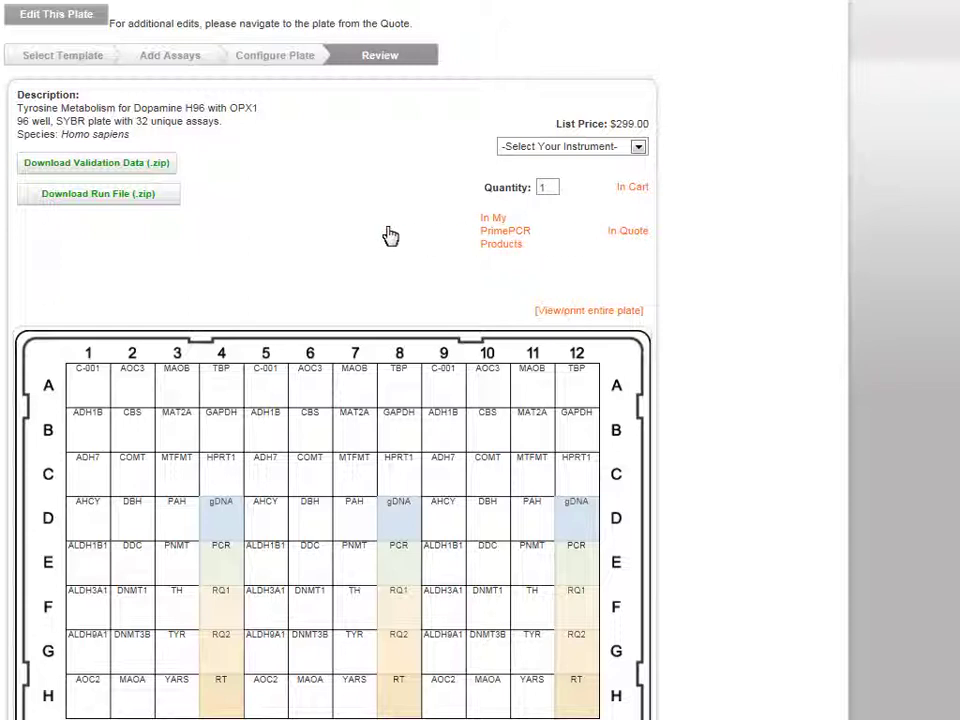
# Step: Download the plate's run-file zip and open its CSV in Excel via 7-Zip
pyautogui.click(138, 196)
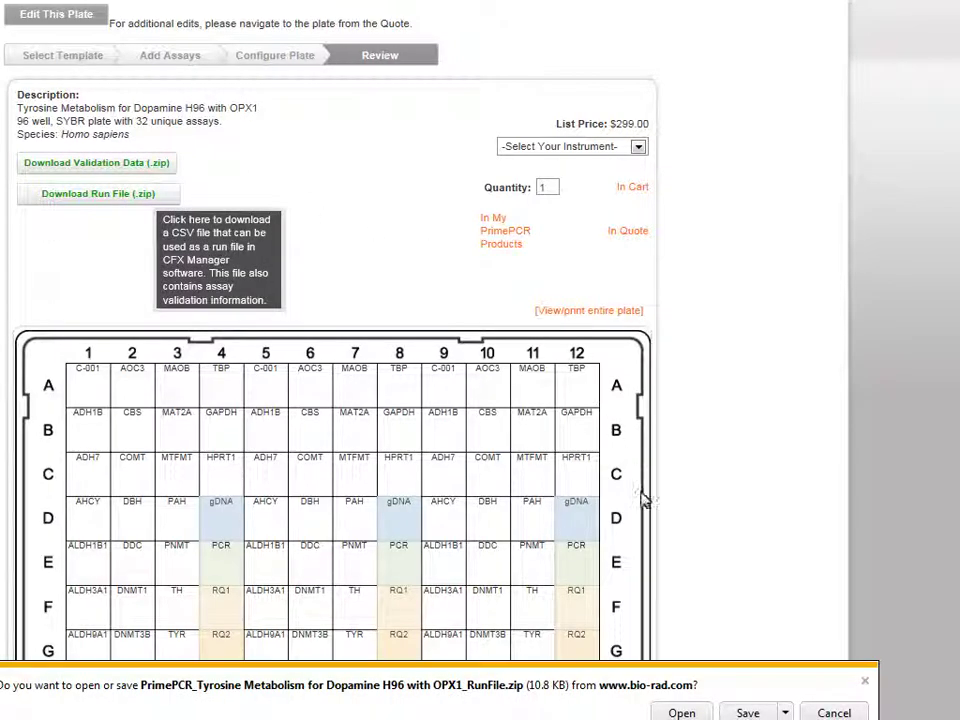
pyautogui.click(679, 713)
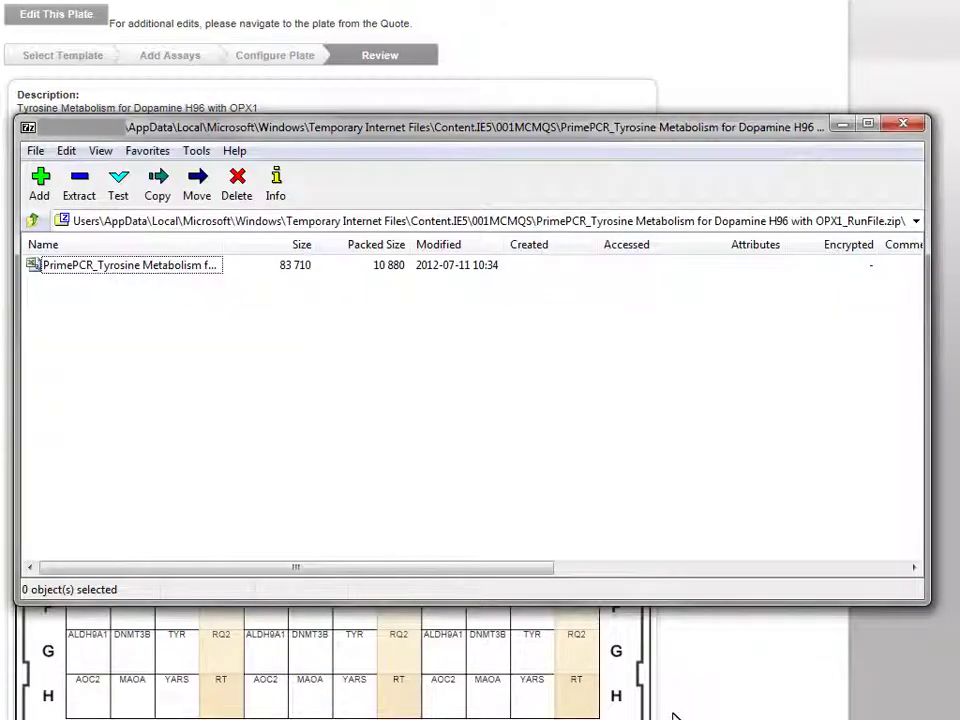
pyautogui.doubleClick(157, 267)
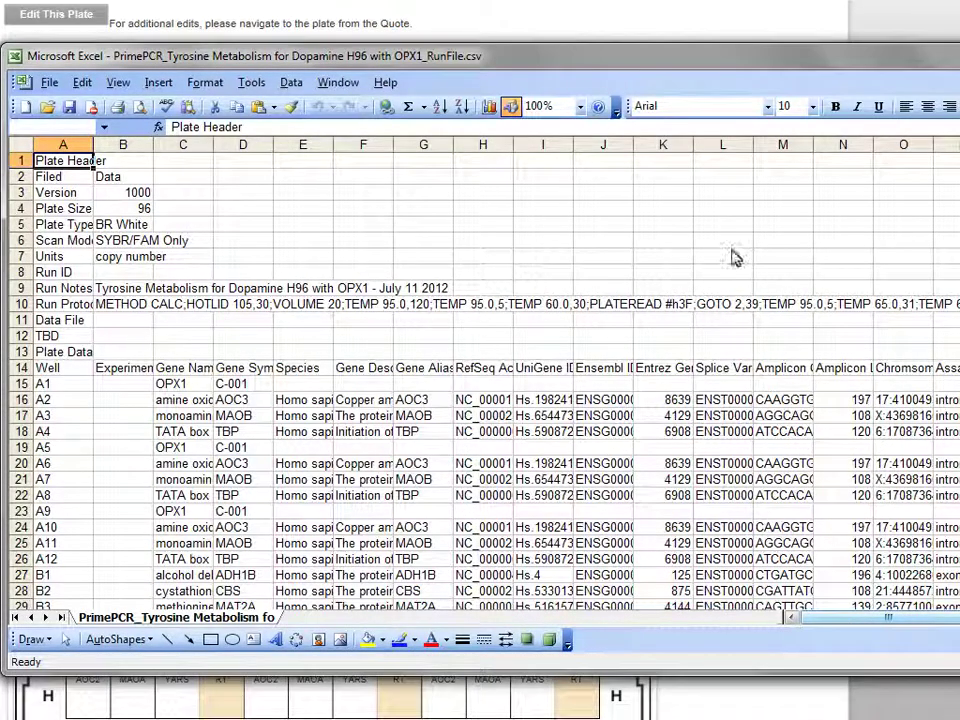
# Step: Scroll the run-file sheet sideways to check C-001 in wells A1, A5 and A9
pyautogui.moveTo(846, 621); pyautogui.dragTo(918, 624)
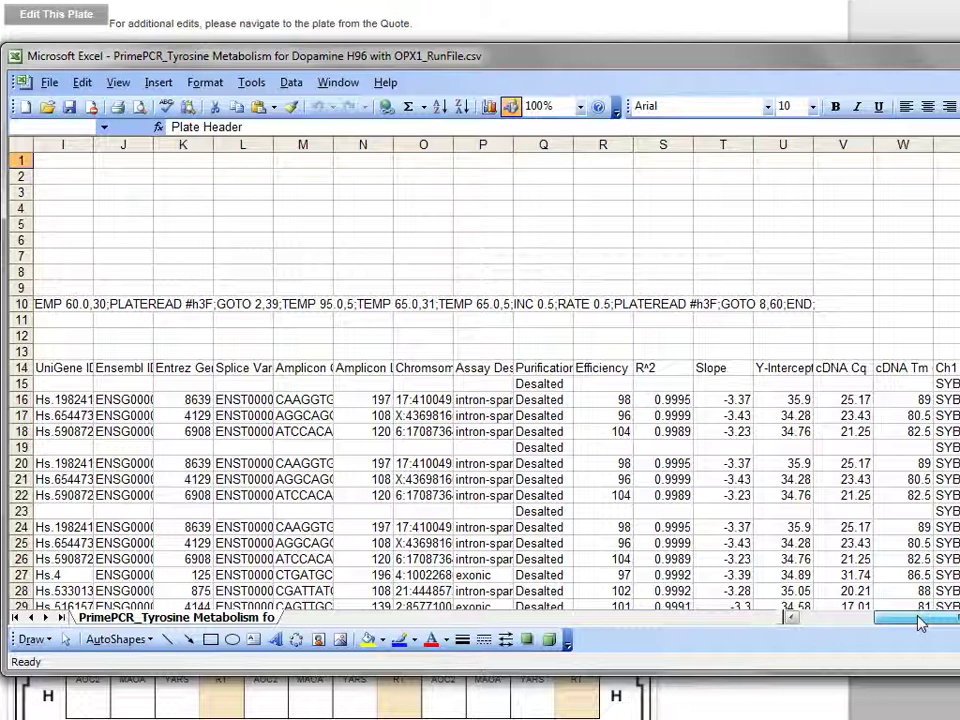
pyautogui.moveTo(920, 623); pyautogui.dragTo(843, 616)
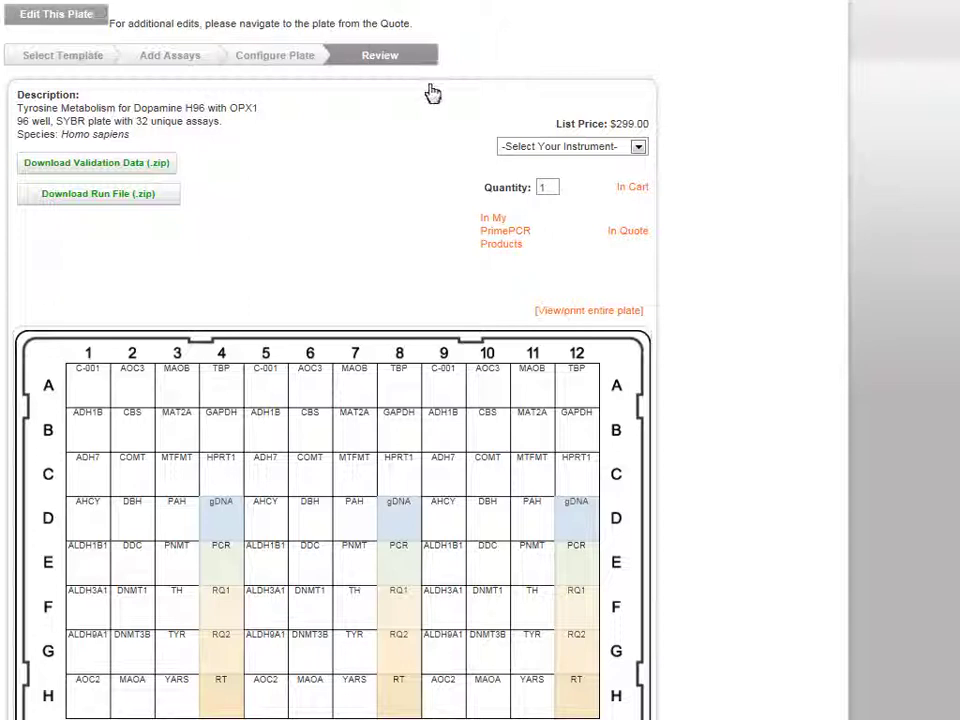
# Step: Open the In My PrimePCR Products link to view the three saved items
pyautogui.click(510, 236)
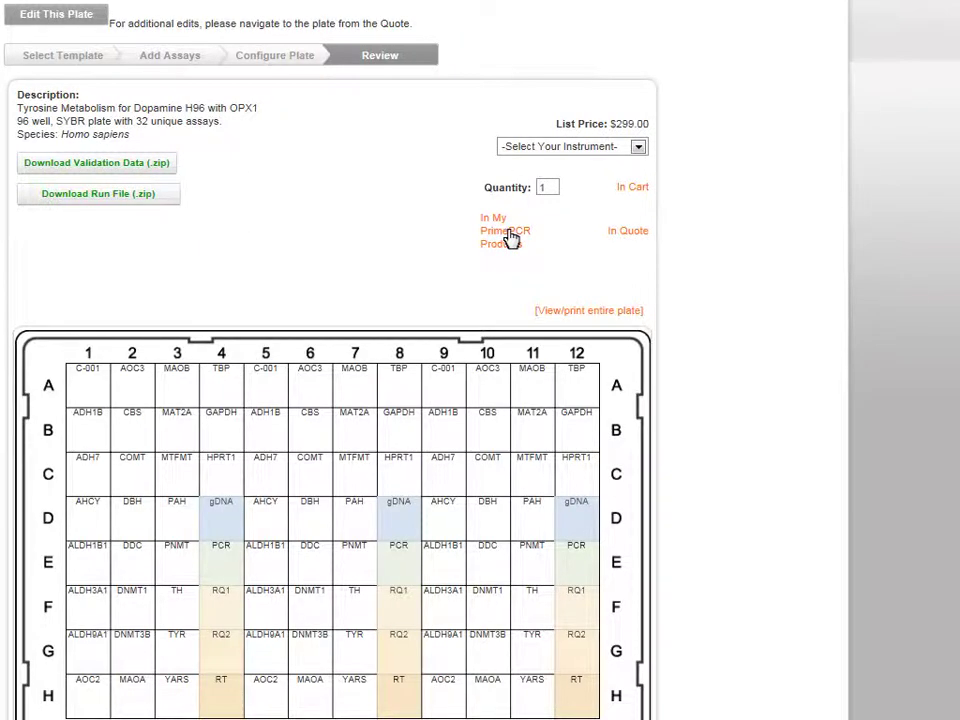